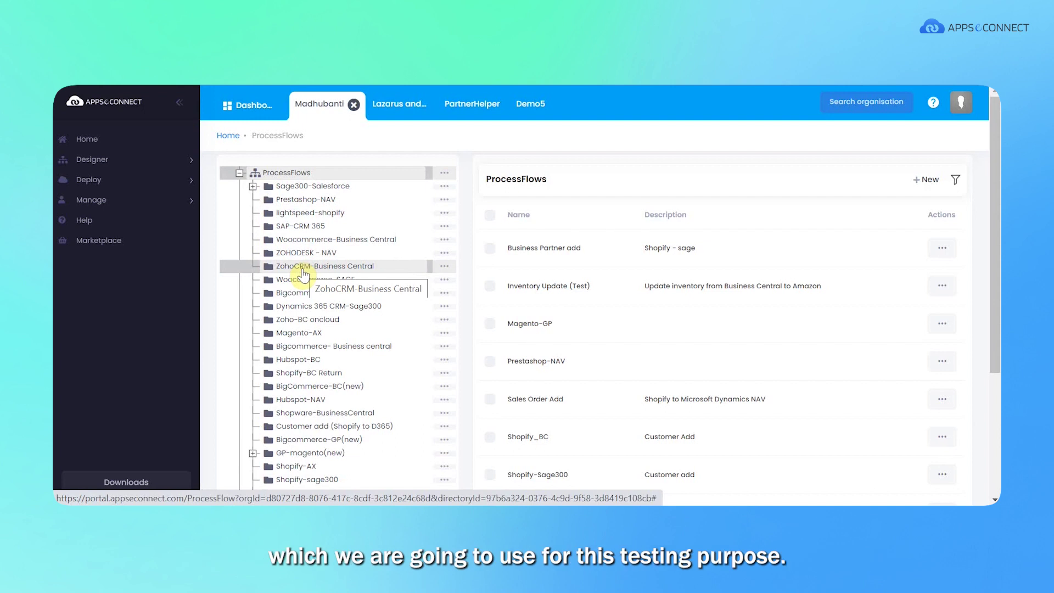
Go from the Marketplace to Designer > ProcessFlow and scroll to the ZohoCRM-Business Central flows.
{"action": "left_click", "coordinate": [107, 241]}
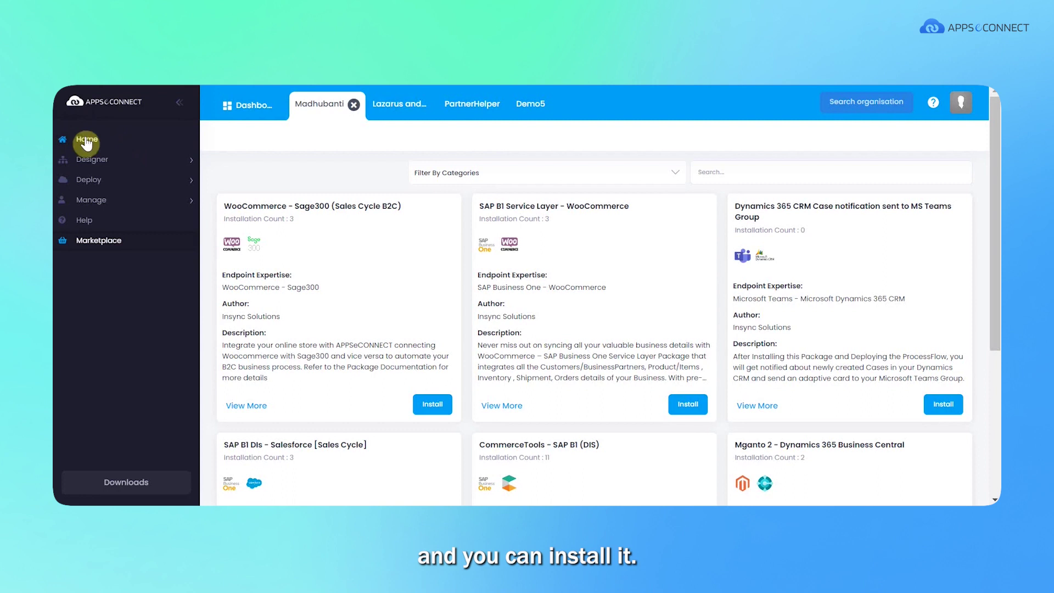
{"action": "left_click", "coordinate": [177, 168]}
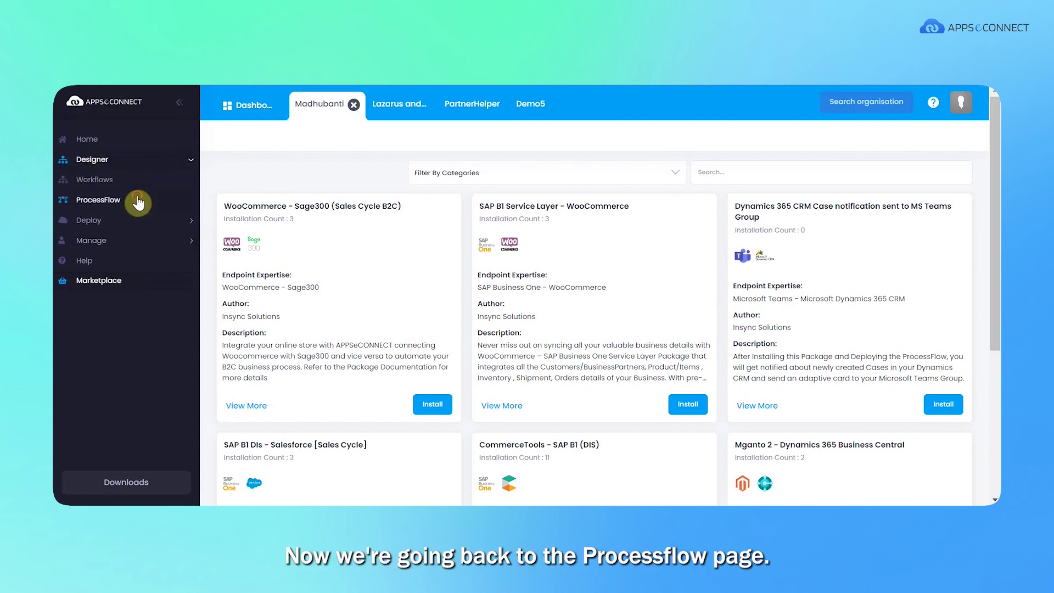
{"action": "left_click", "coordinate": [138, 202]}
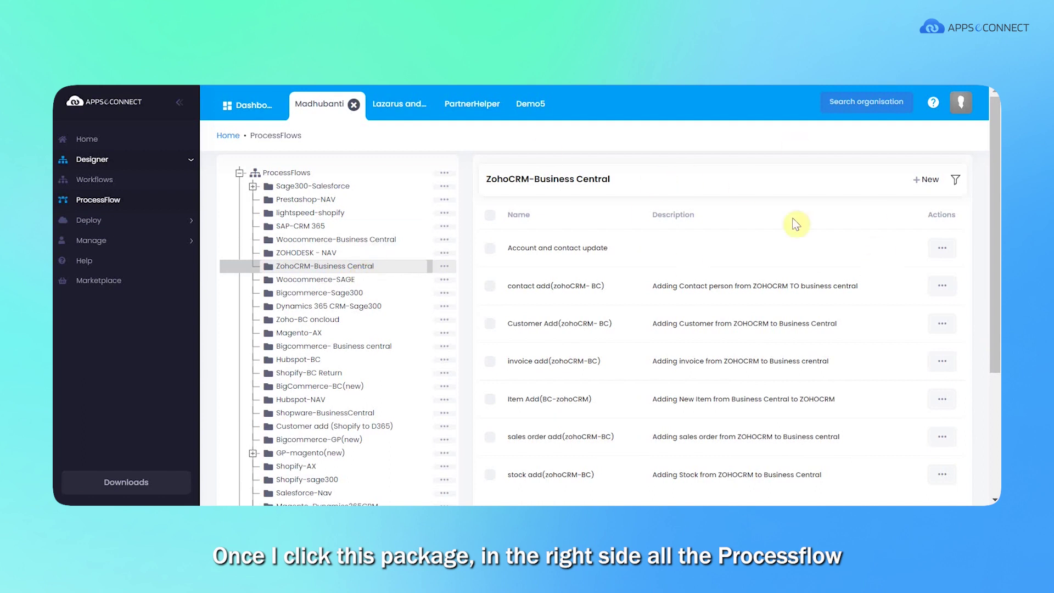
{"action": "left_click_drag", "start_coordinate": [993, 261], "coordinate": [986, 340]}
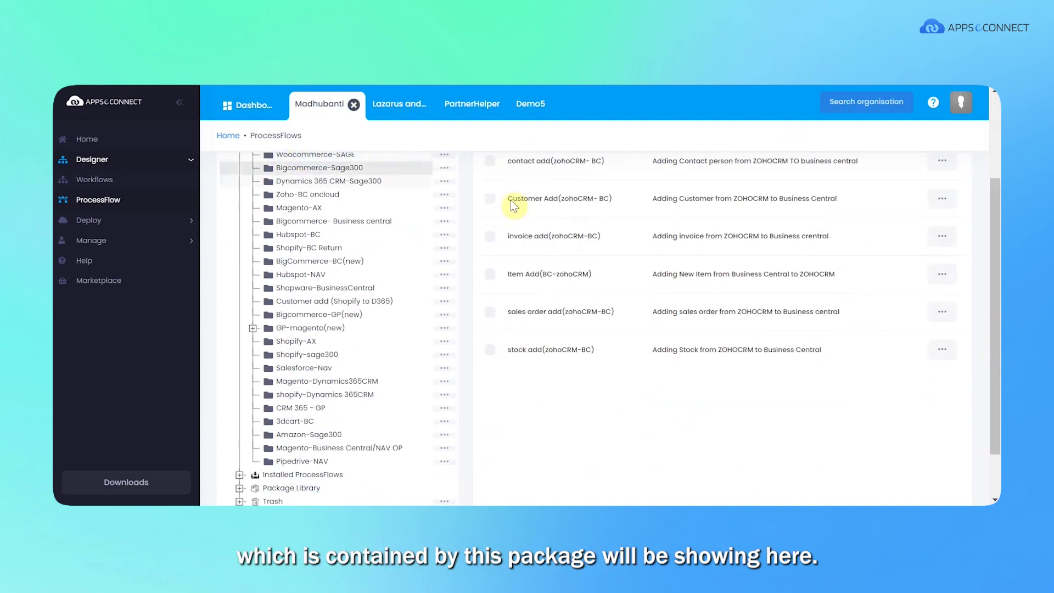
{"action": "left_click_drag", "start_coordinate": [995, 280], "coordinate": [996, 238]}
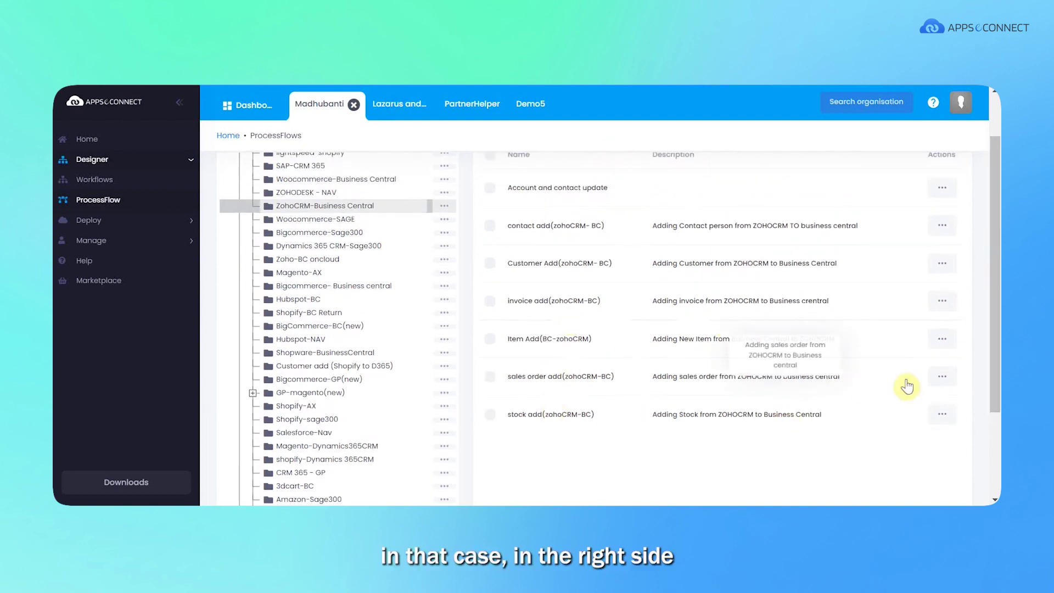
Edit the sales order add(zohoCRM-BC) flow and launch its deployment wizard.
{"action": "left_click", "coordinate": [942, 380]}
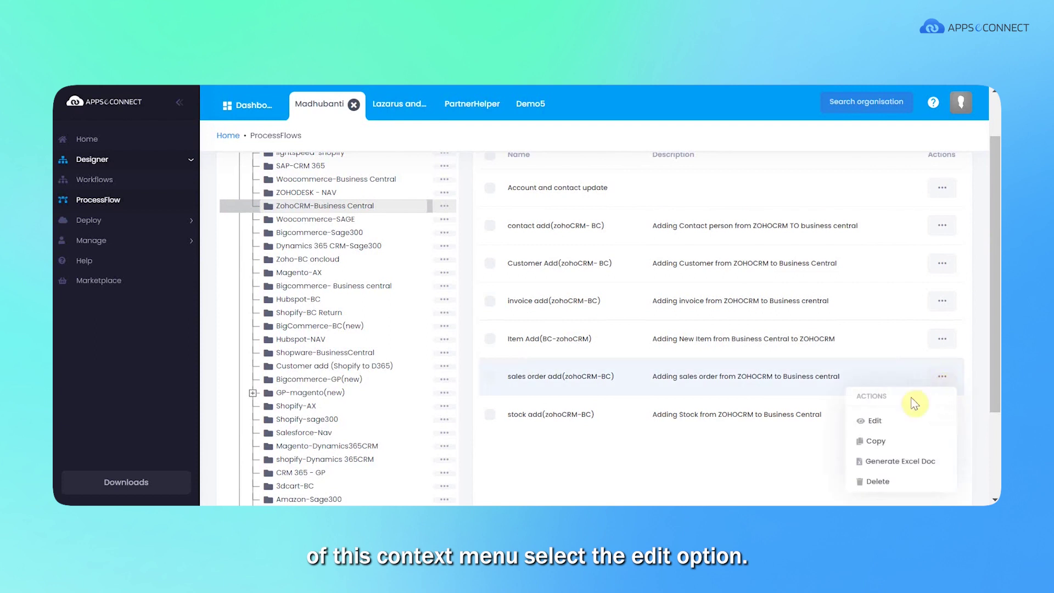
{"action": "left_click", "coordinate": [885, 422]}
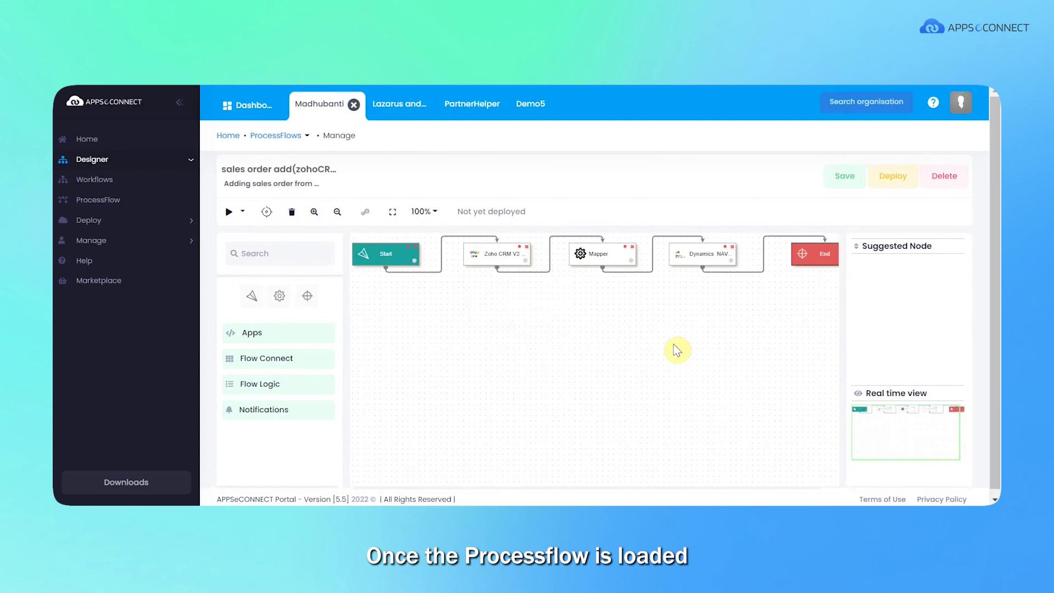
{"action": "left_click", "coordinate": [898, 175]}
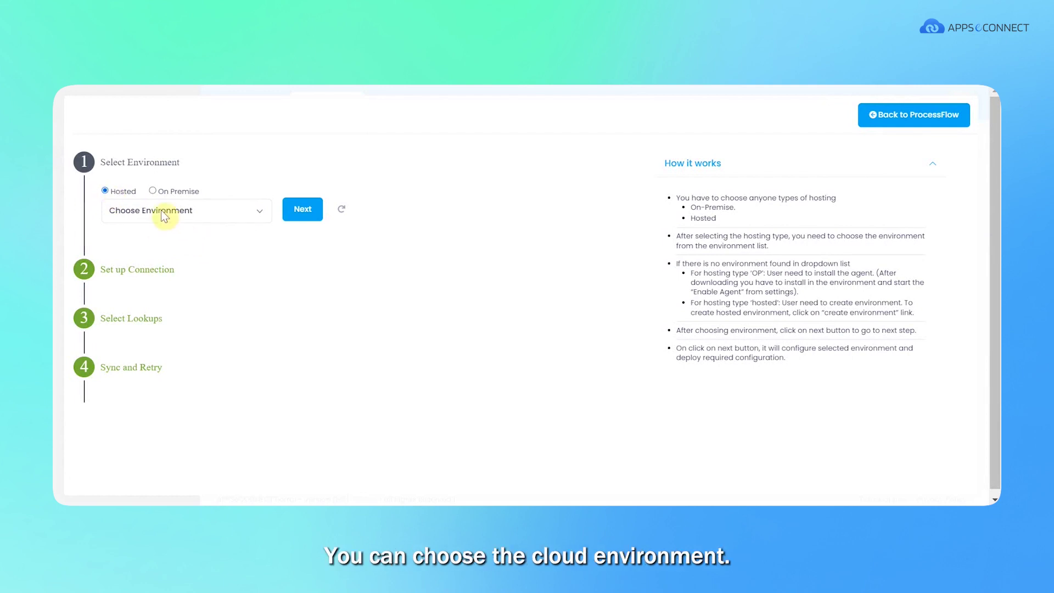
Set On Premise hosting with the DEMO-VM03.insync.local environment.
{"action": "left_click", "coordinate": [150, 191]}
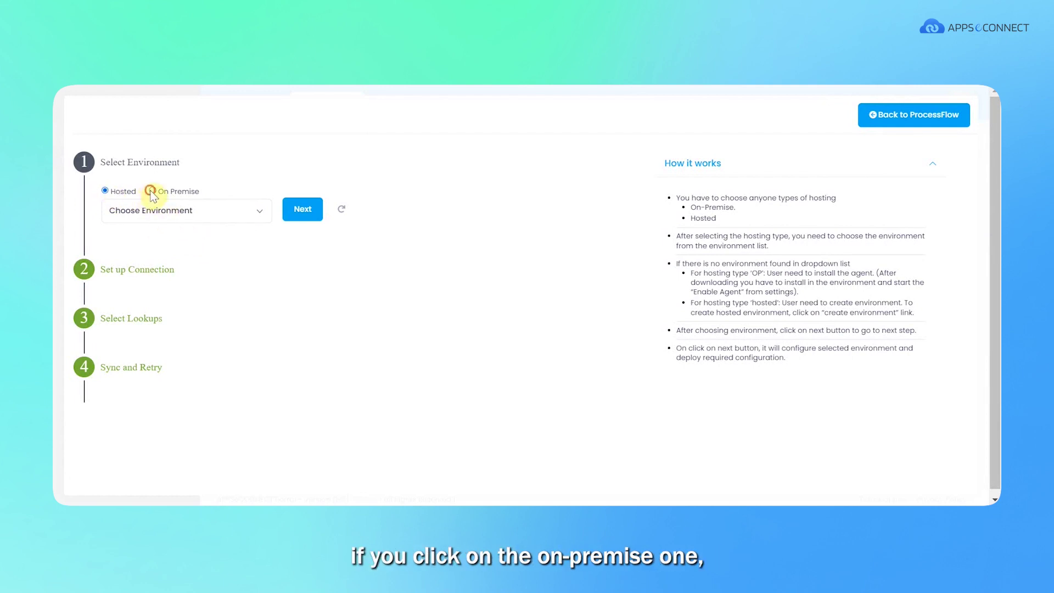
{"action": "left_click", "coordinate": [167, 214]}
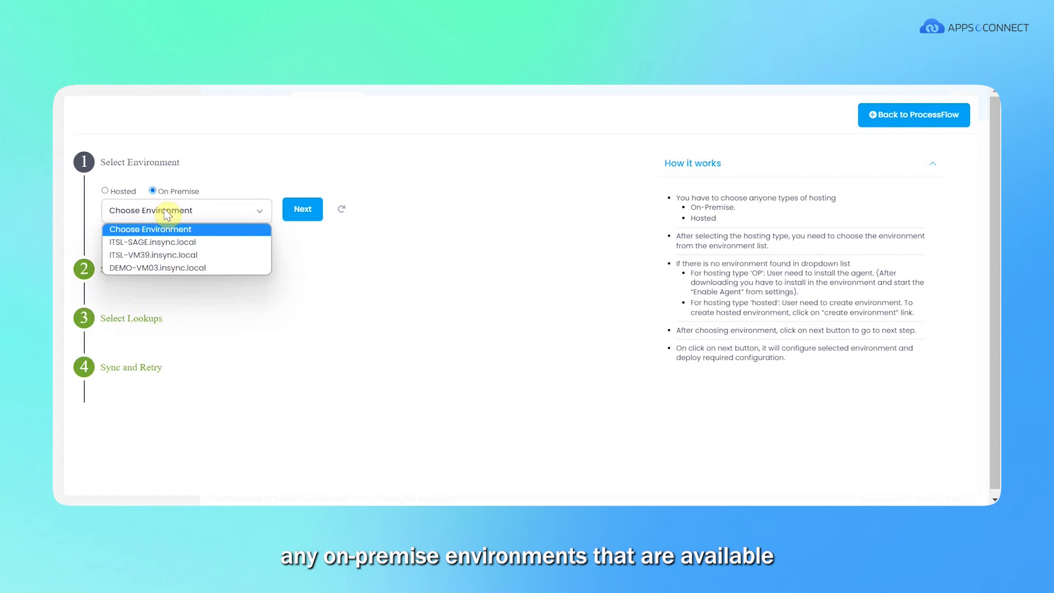
{"action": "left_click", "coordinate": [164, 209]}
{"action": "left_click", "coordinate": [266, 211]}
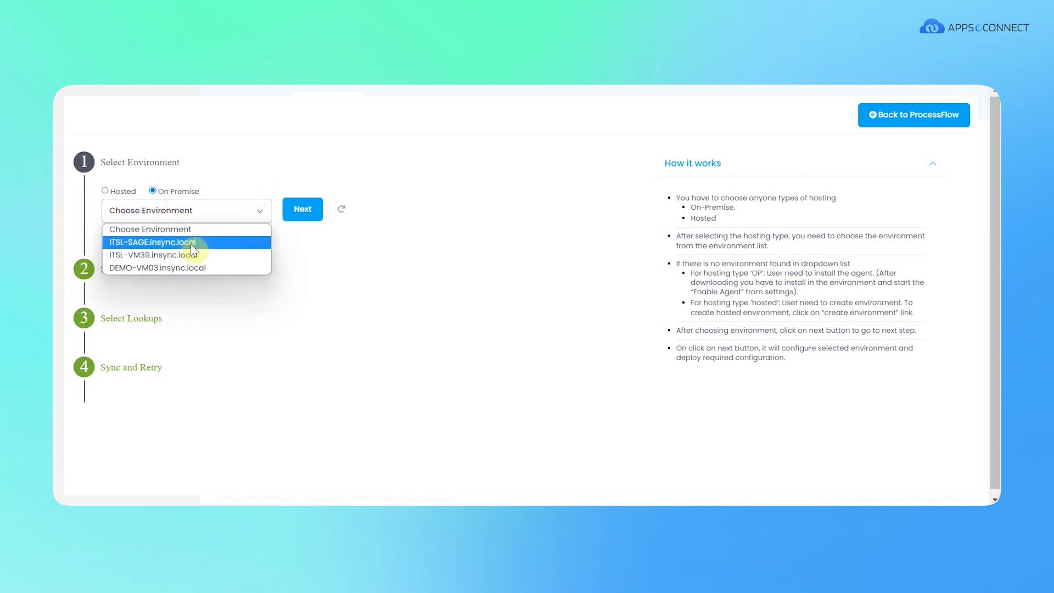
{"action": "left_click", "coordinate": [196, 267]}
{"action": "left_click", "coordinate": [311, 210]}
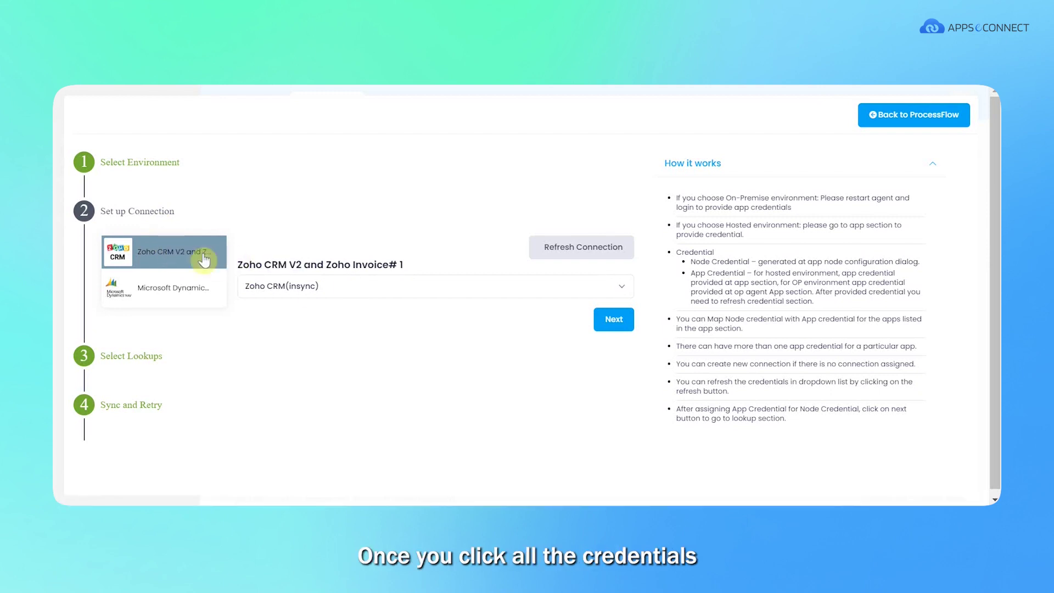
Assign the Zoho CRM(insync) and Microsoft Dynamics NAV credentials, then advance through lookups.
{"action": "left_click", "coordinate": [317, 288]}
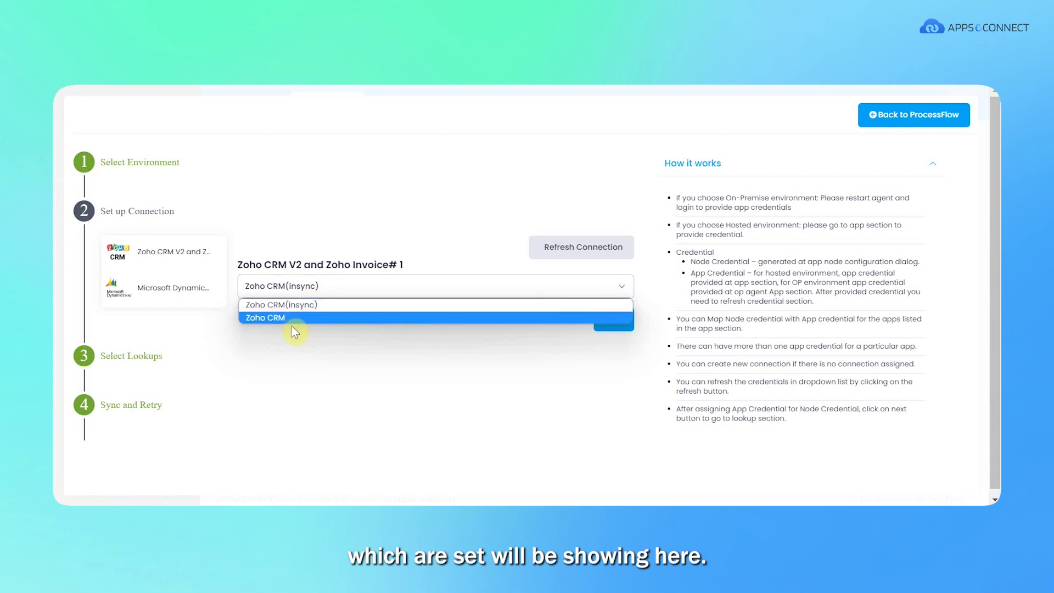
{"action": "left_click", "coordinate": [288, 304]}
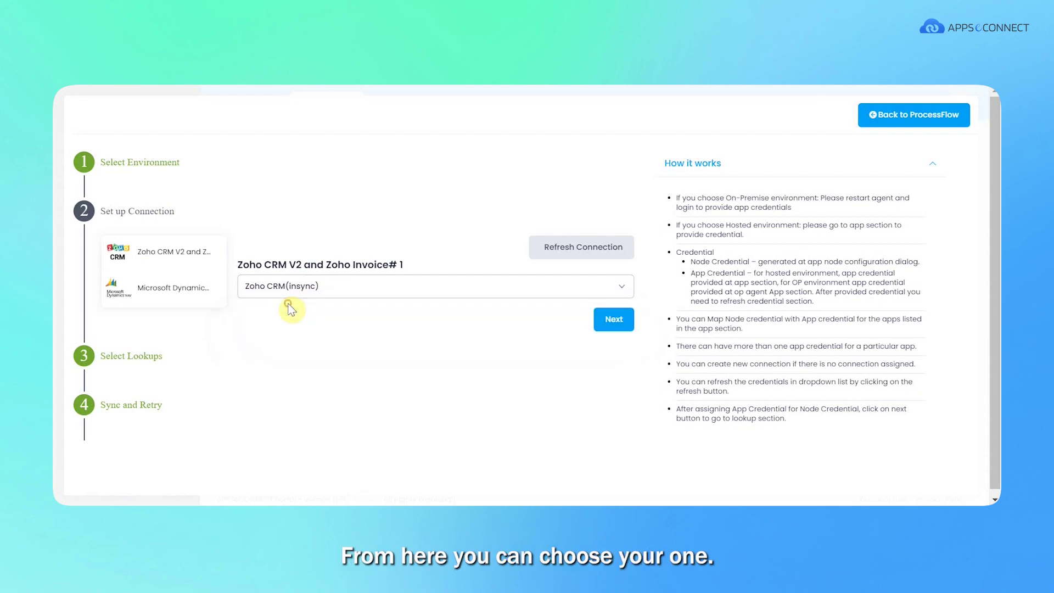
{"action": "left_click", "coordinate": [201, 290]}
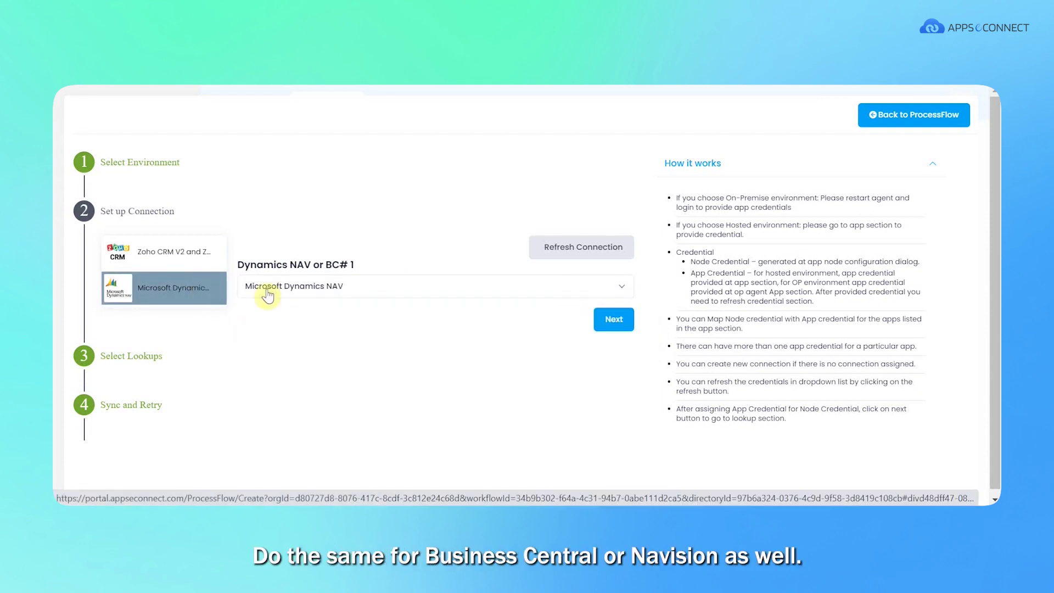
{"action": "left_click", "coordinate": [361, 287]}
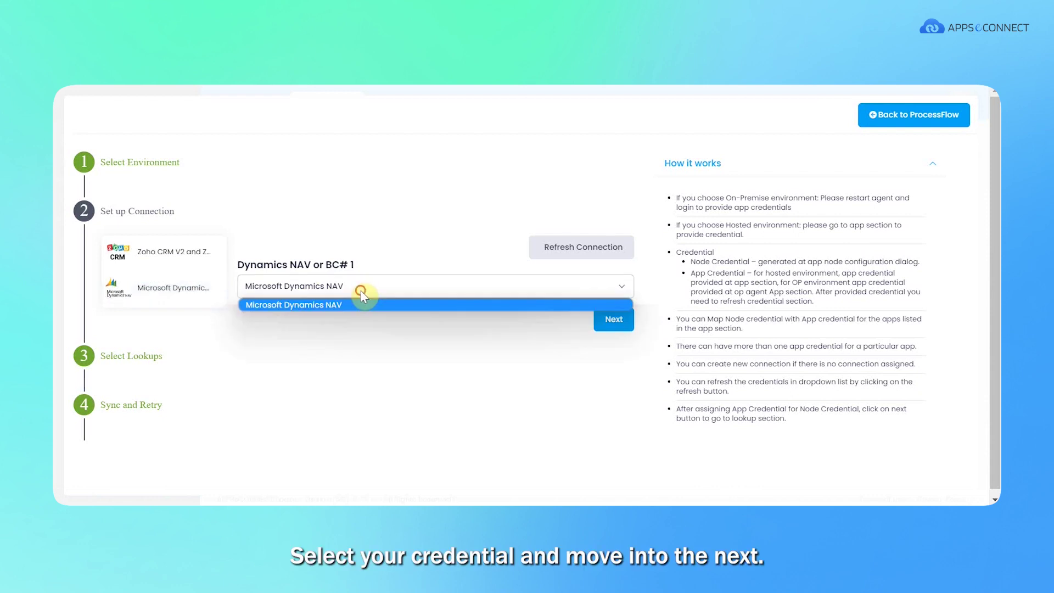
{"action": "left_click", "coordinate": [360, 299]}
{"action": "left_click", "coordinate": [619, 319]}
{"action": "left_click", "coordinate": [621, 316]}
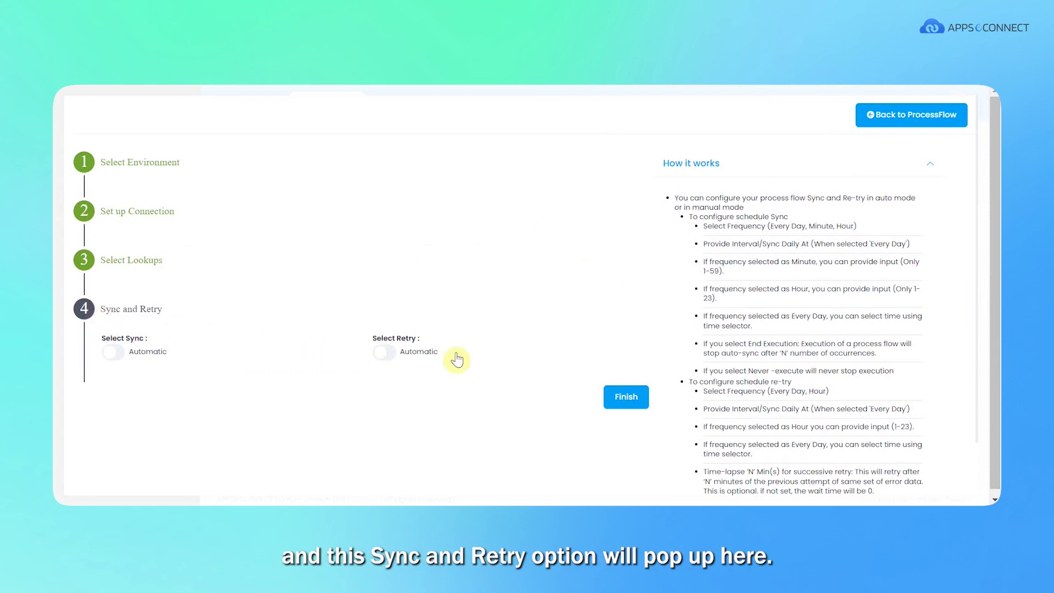
Enable automatic sync with Minute frequency and finish deploying the sales order flow.
{"action": "left_click", "coordinate": [117, 353]}
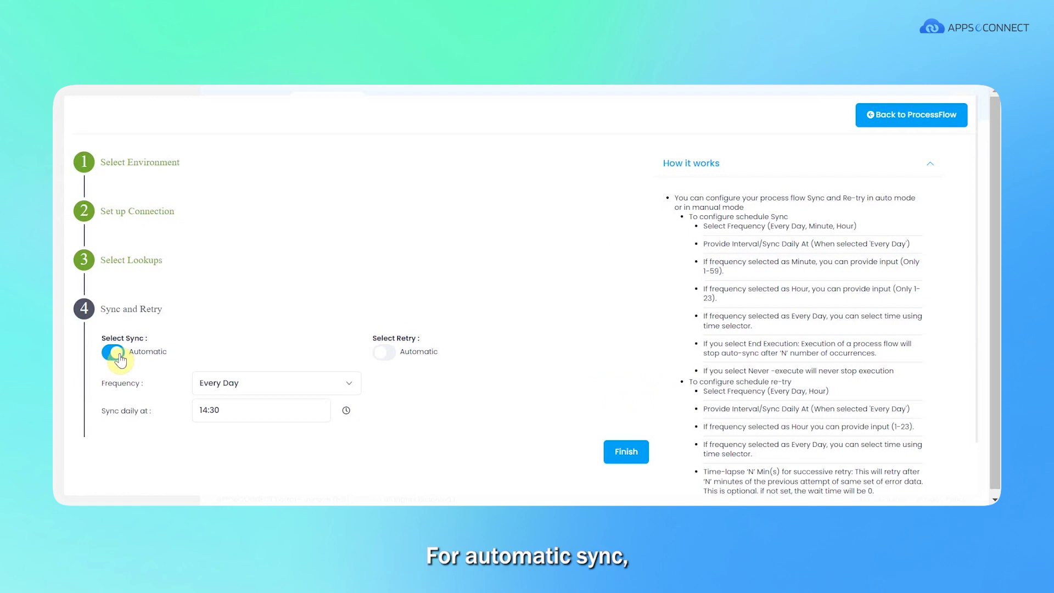
{"action": "left_click", "coordinate": [252, 387]}
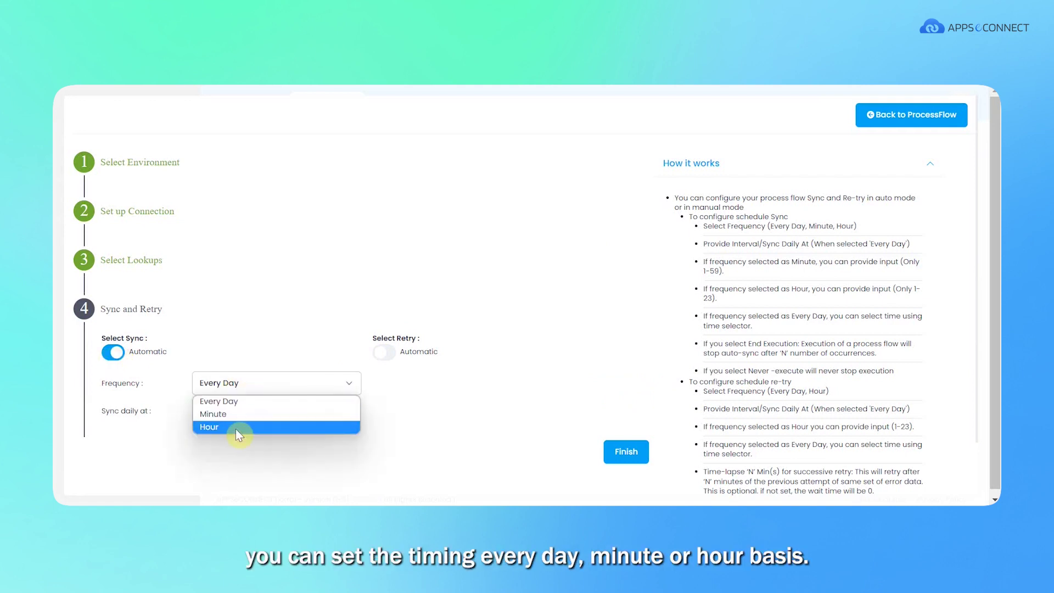
{"action": "left_click", "coordinate": [255, 378]}
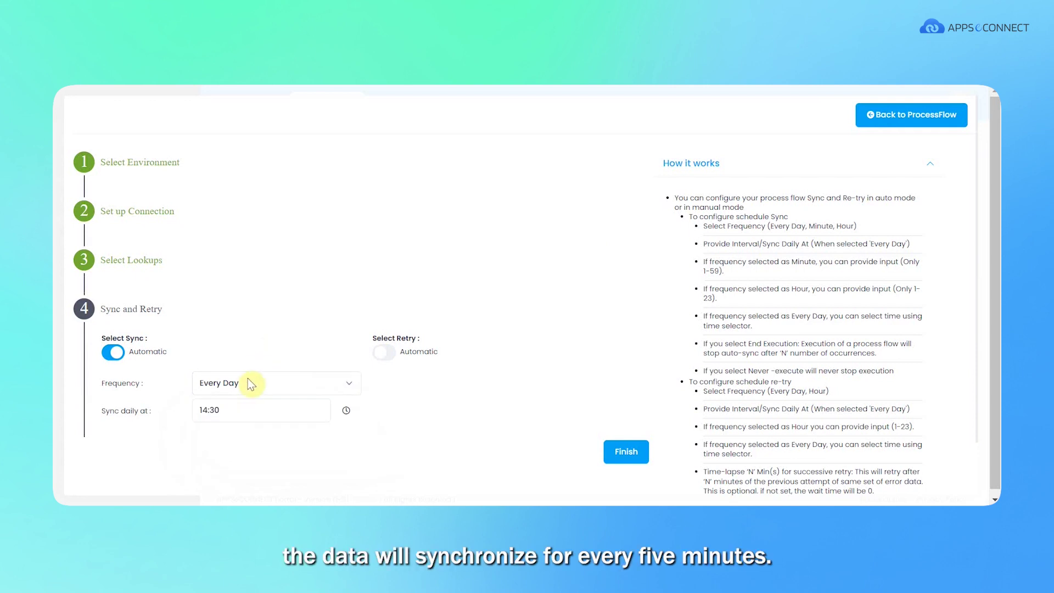
{"action": "left_click", "coordinate": [248, 378]}
{"action": "left_click", "coordinate": [242, 413]}
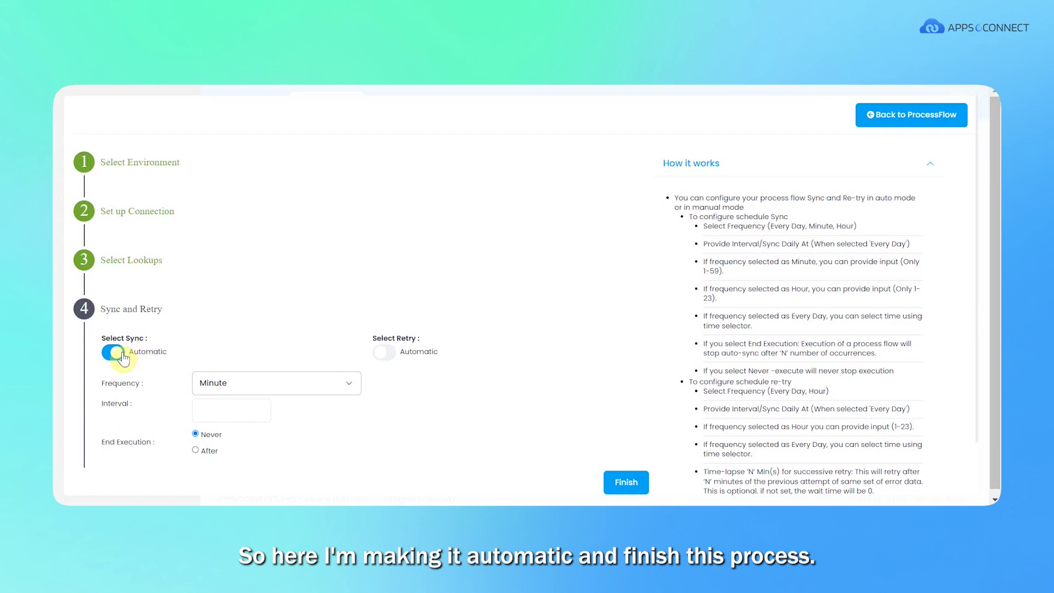
{"action": "left_click", "coordinate": [626, 483]}
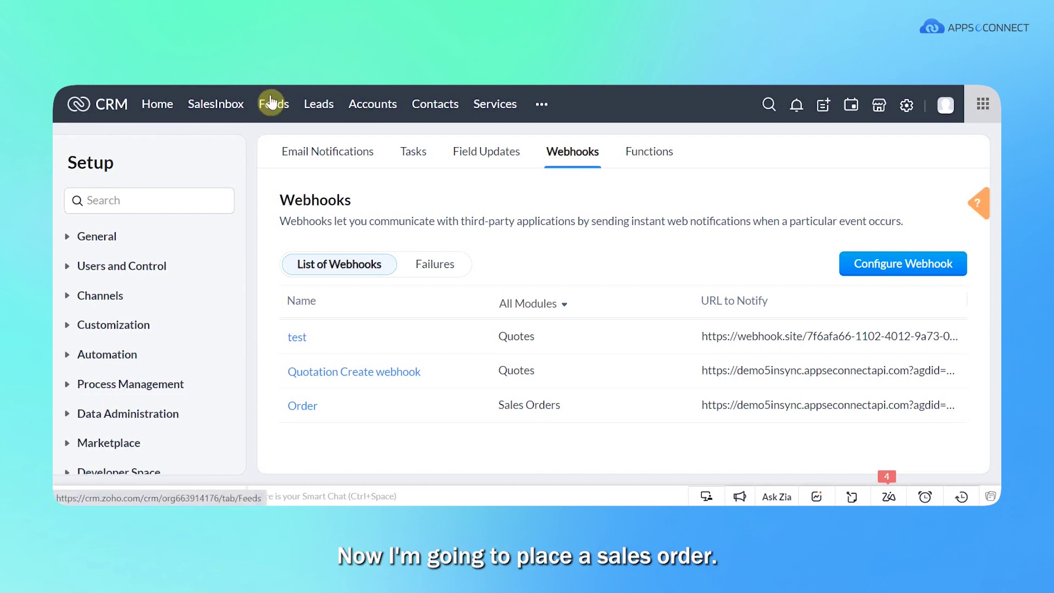
Open Sales Orders from Zoho CRM's additional modules list.
{"action": "left_click", "coordinate": [541, 110]}
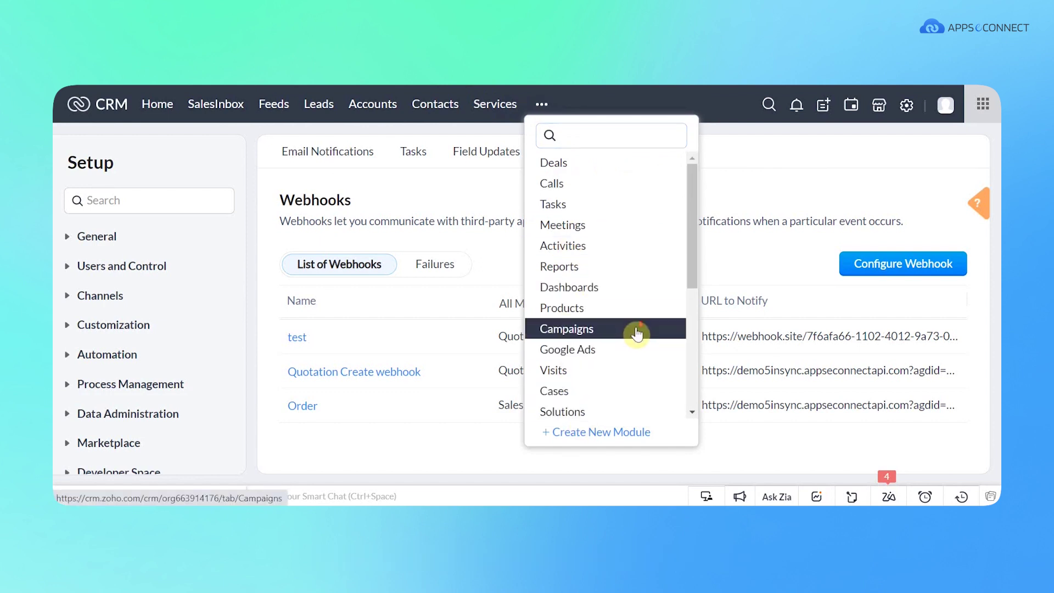
{"action": "scroll", "coordinate": [631, 330], "scroll_direction": "down", "scroll_amount": 3}
{"action": "left_click", "coordinate": [618, 347]}
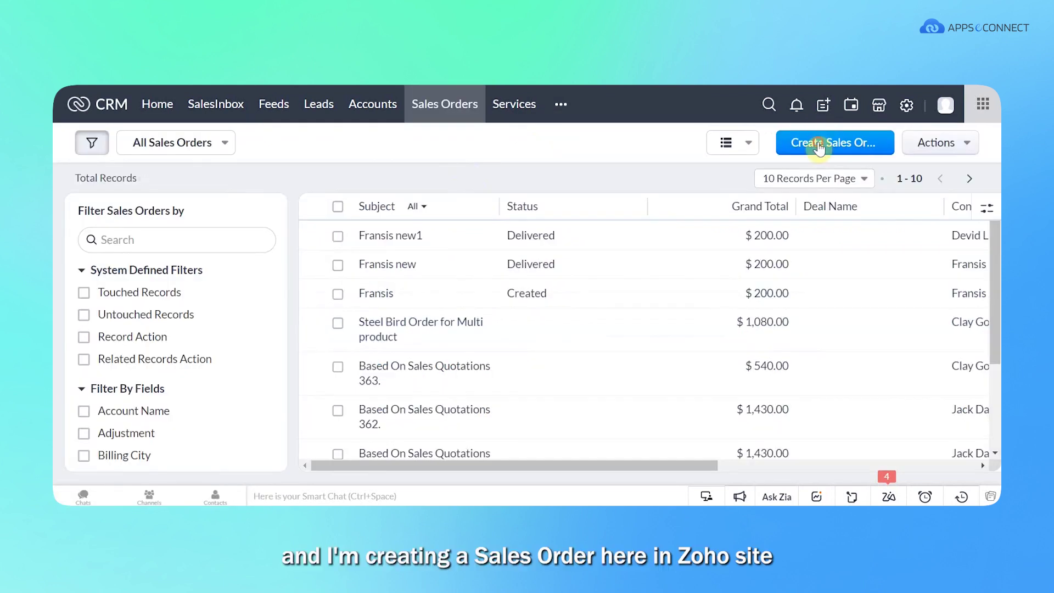
Create a new sales order with subject 'francis order', clearing a mistaken customer number.
{"action": "left_click", "coordinate": [815, 142]}
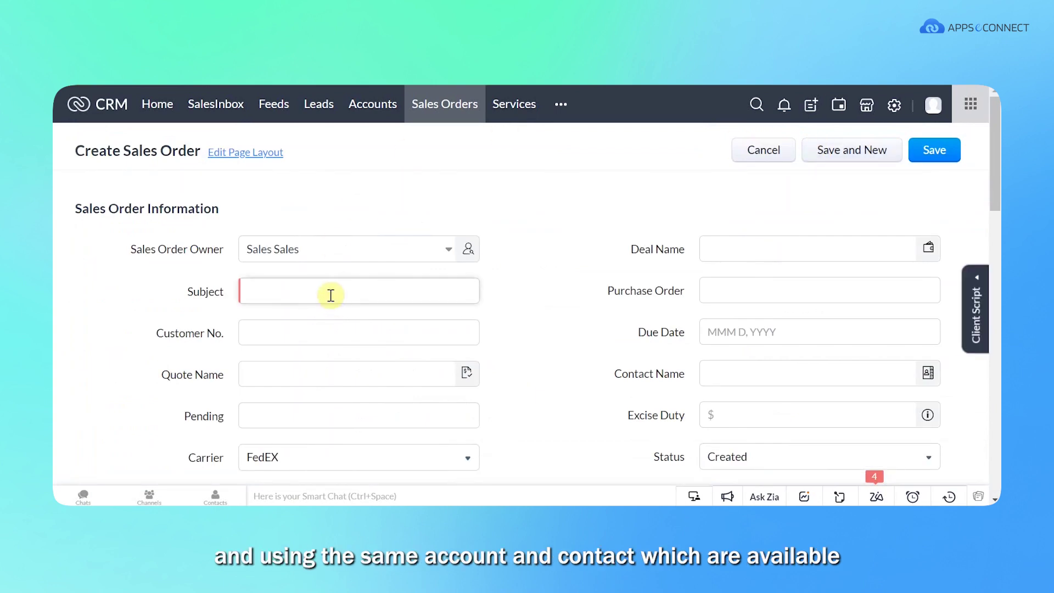
{"action": "left_click", "coordinate": [330, 295]}
{"action": "type", "text": "francis orde"}
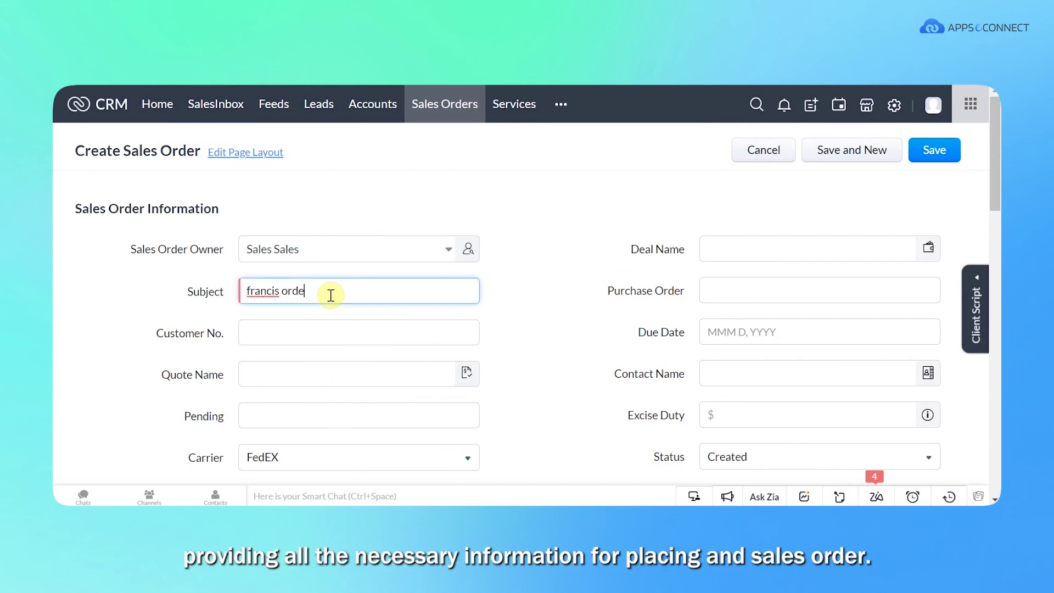
{"action": "type", "text": "r"}
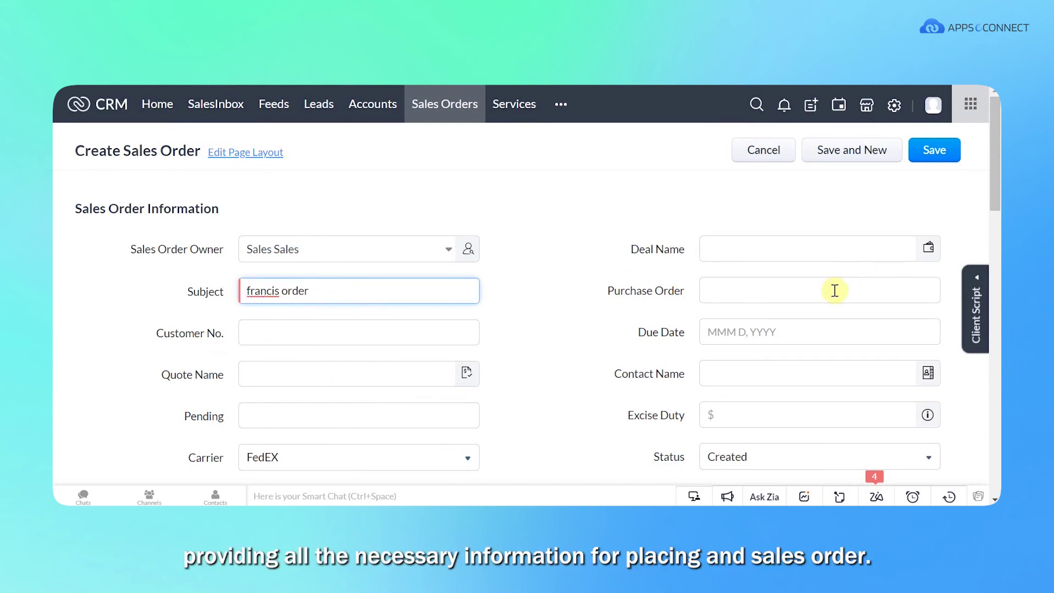
{"action": "left_click", "coordinate": [346, 329]}
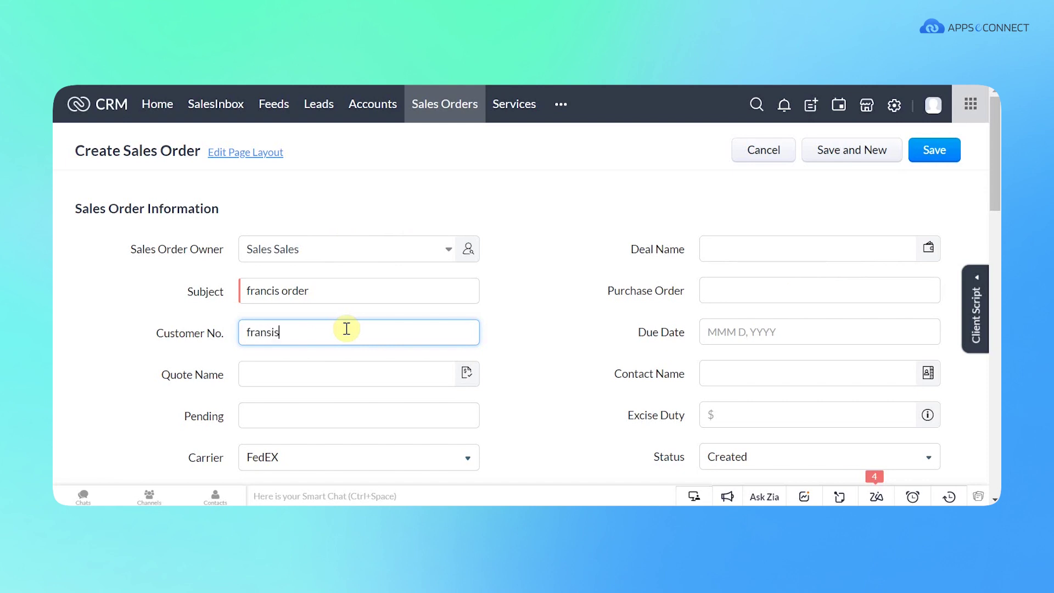
{"action": "double_click", "coordinate": [347, 328]}
{"action": "key", "text": "BackSpace"}
{"action": "scroll", "coordinate": [569, 282], "scroll_direction": "down", "scroll_amount": 3}
{"action": "left_click", "coordinate": [336, 392]}
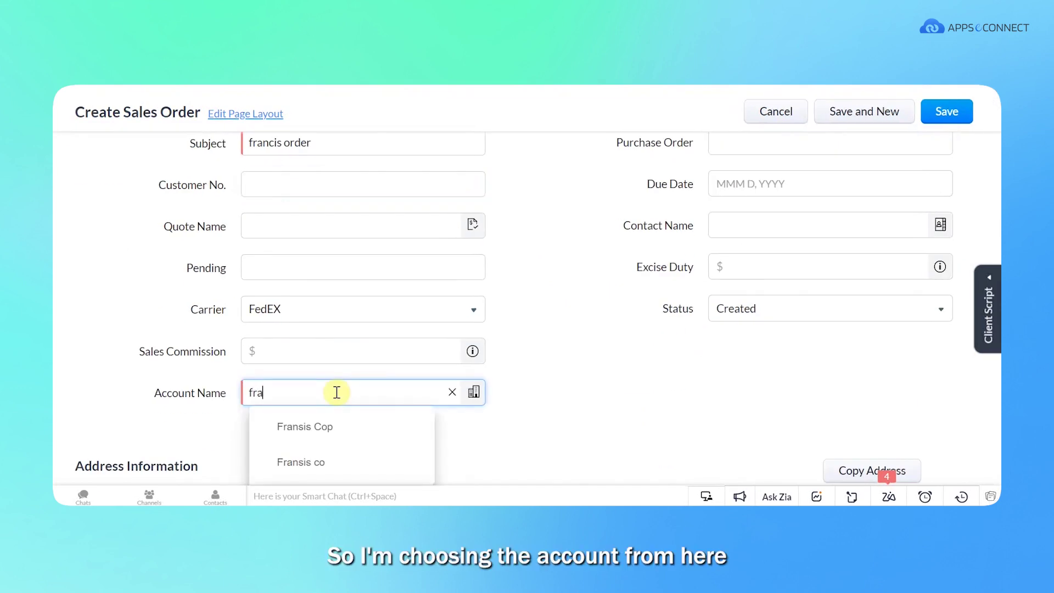
{"action": "left_click", "coordinate": [324, 426]}
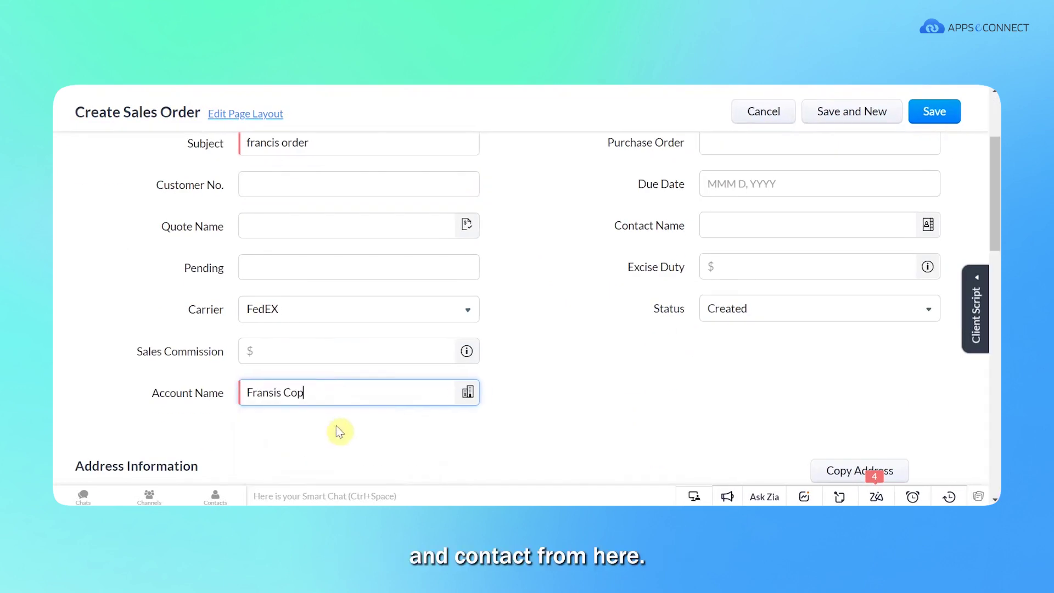
{"action": "left_click", "coordinate": [786, 220]}
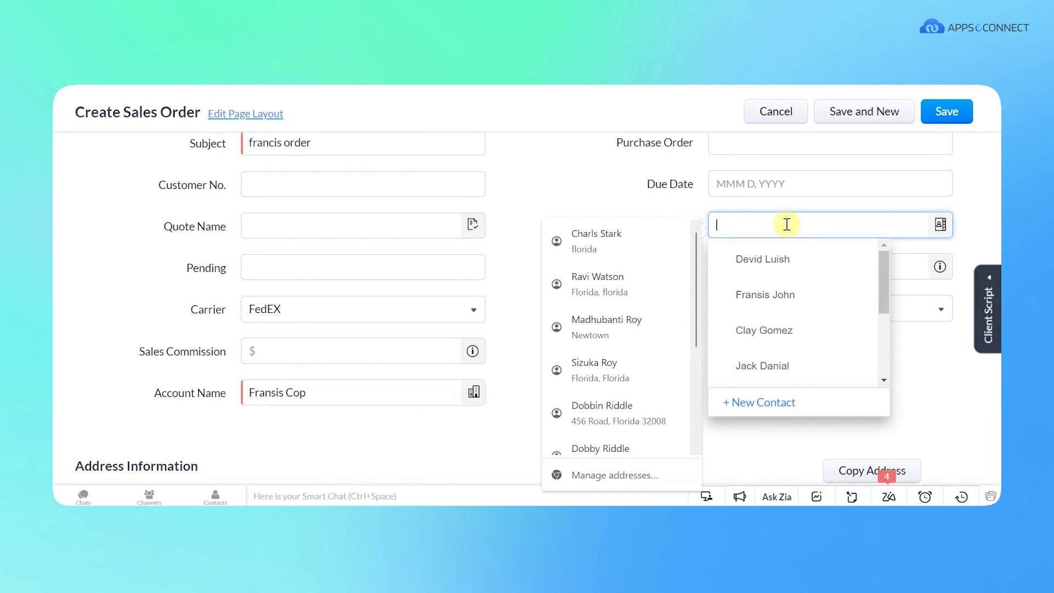
{"action": "left_click", "coordinate": [761, 264]}
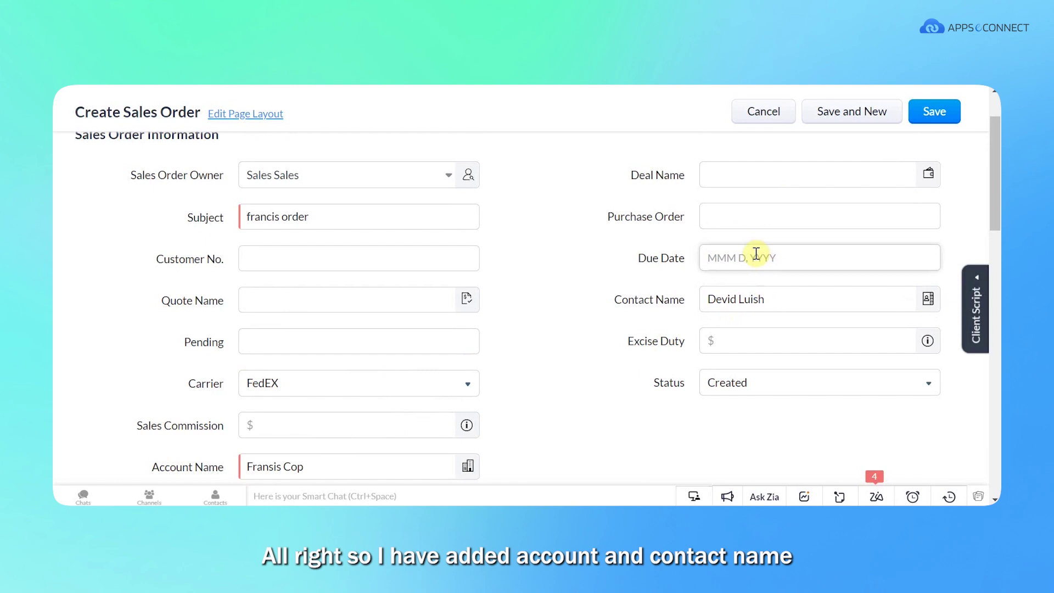
{"action": "left_click", "coordinate": [755, 253]}
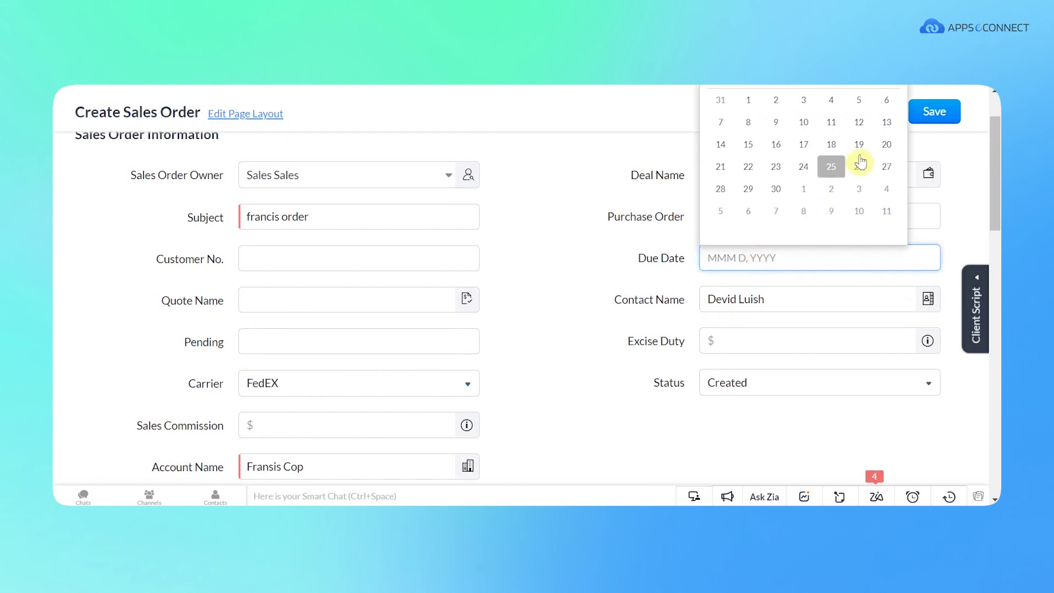
{"action": "left_click", "coordinate": [858, 165]}
{"action": "left_click", "coordinate": [541, 277]}
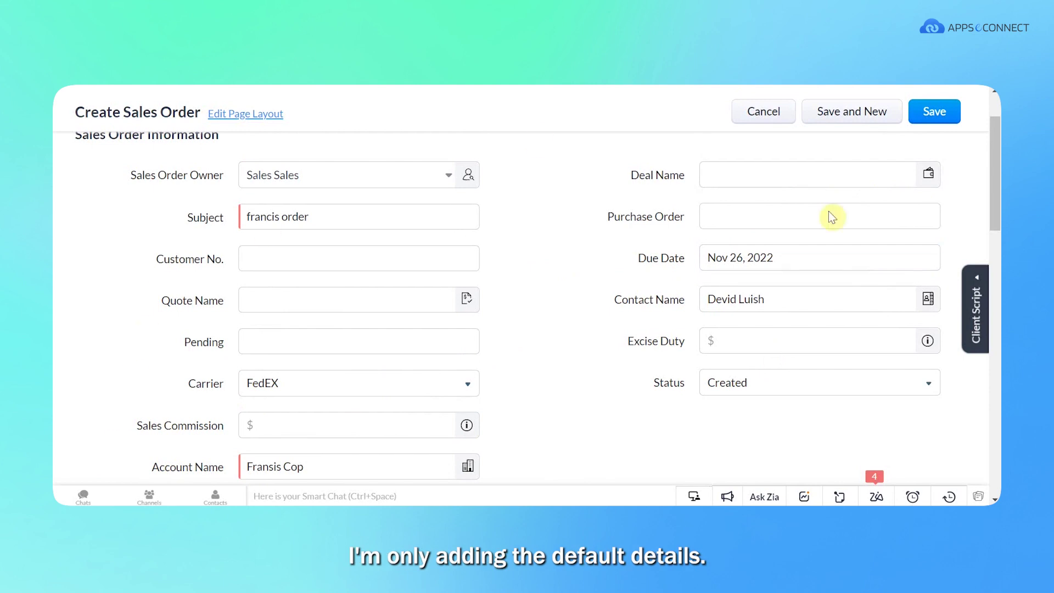
{"action": "scroll", "coordinate": [581, 348], "scroll_direction": "down", "scroll_amount": 3}
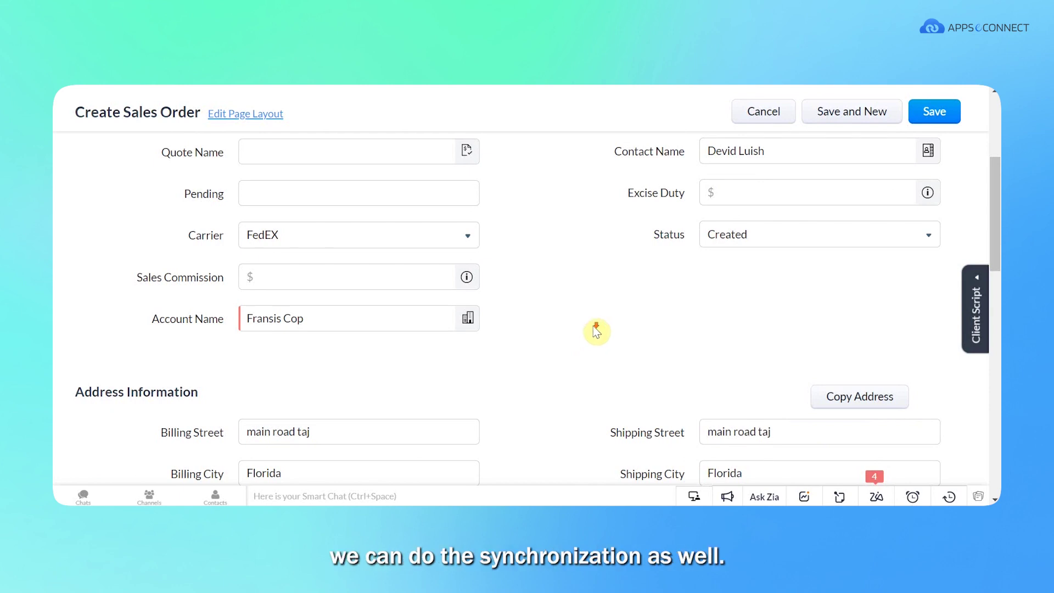
{"action": "scroll", "coordinate": [593, 335], "scroll_direction": "down", "scroll_amount": 3}
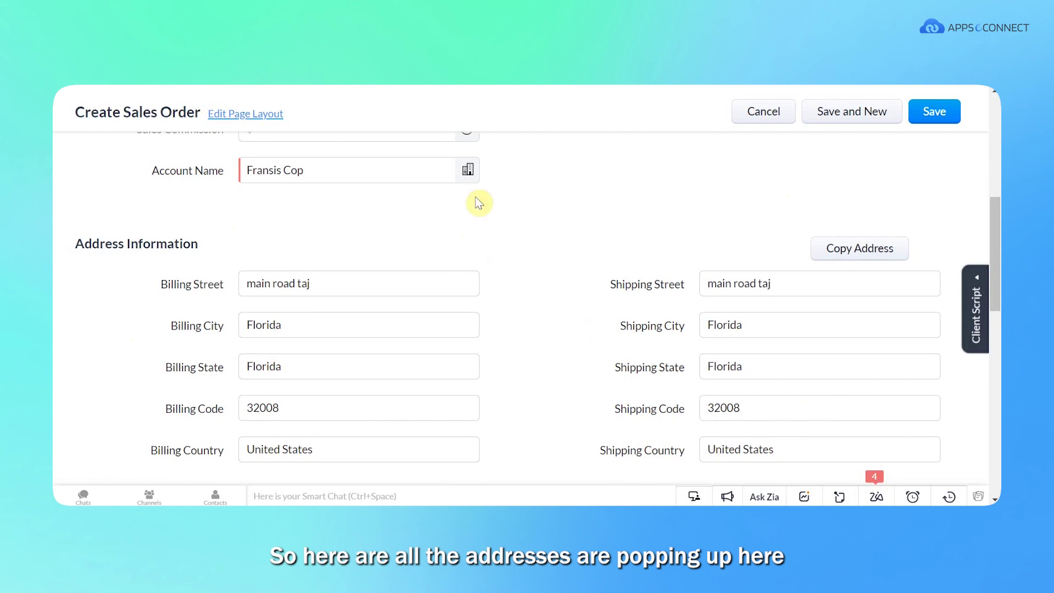
{"action": "scroll", "coordinate": [647, 221], "scroll_direction": "down", "scroll_amount": 5}
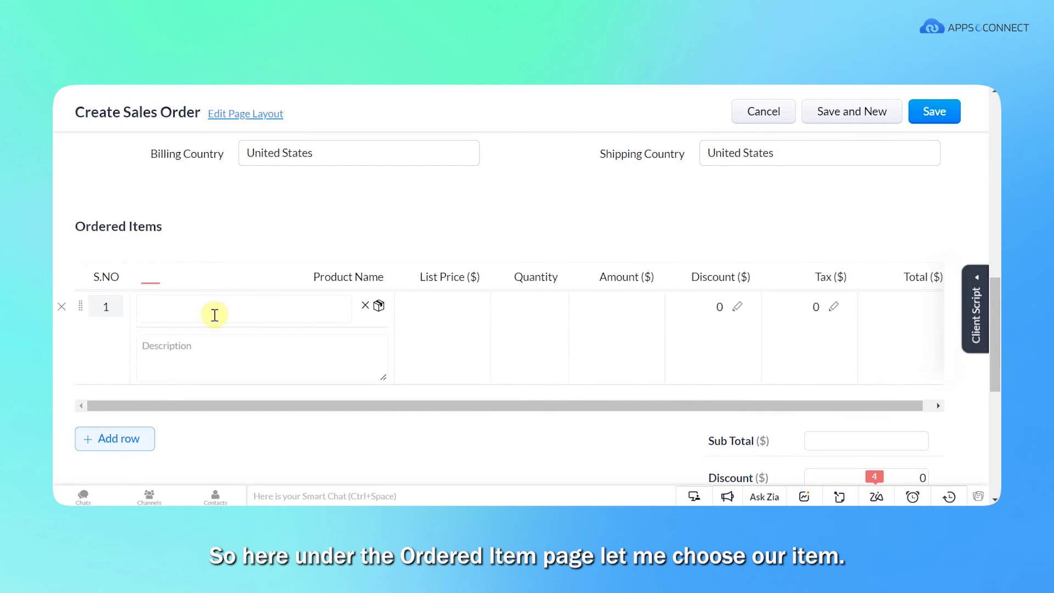
Add Minimum Large bag (70731) as the ordered item and save the sales order.
{"action": "left_click", "coordinate": [215, 314]}
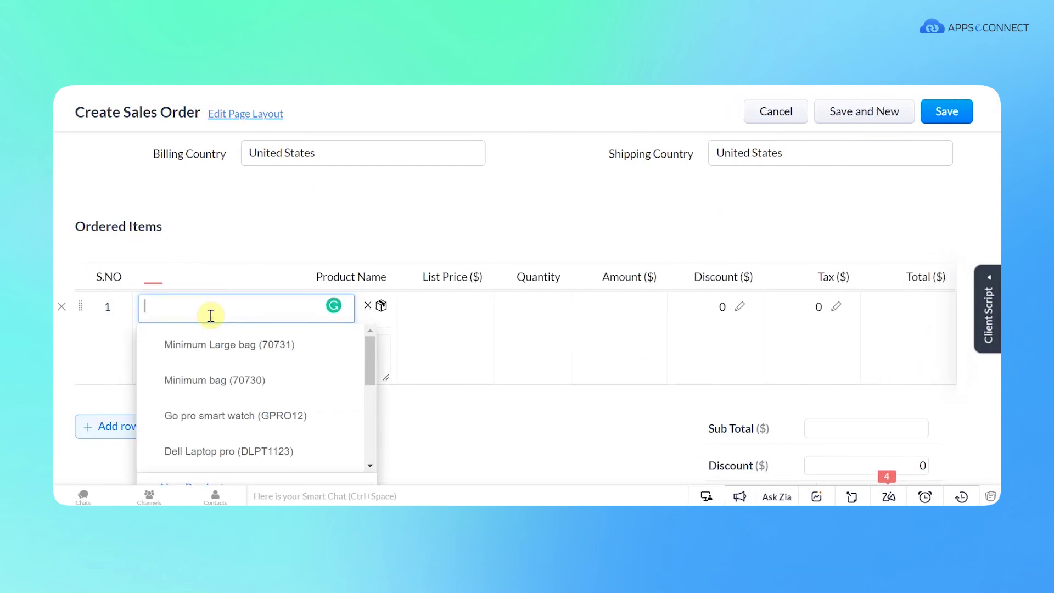
{"action": "left_click", "coordinate": [219, 344]}
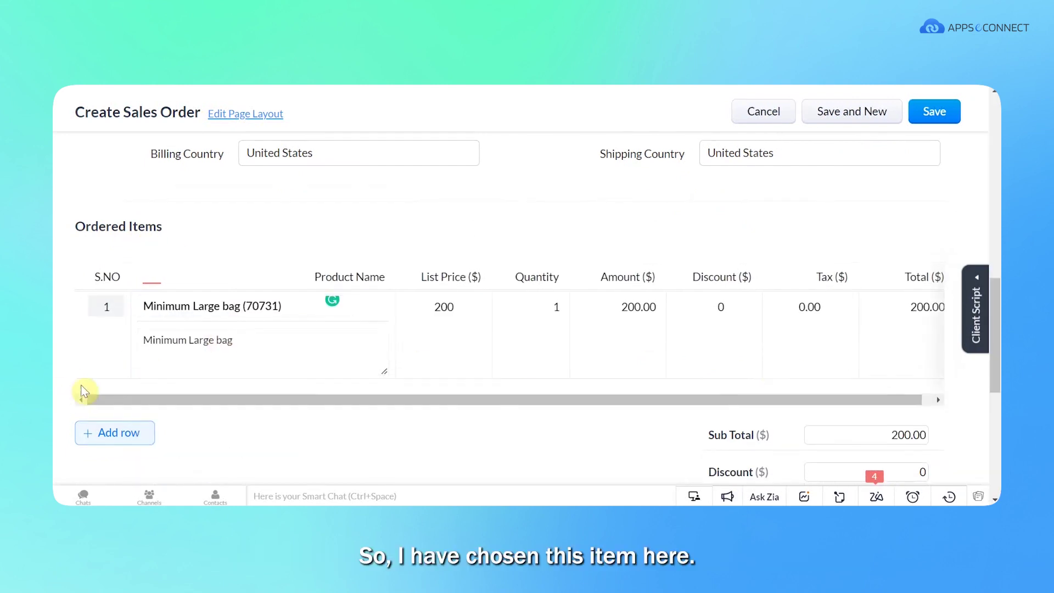
{"action": "scroll", "coordinate": [846, 352], "scroll_direction": "down", "scroll_amount": 4}
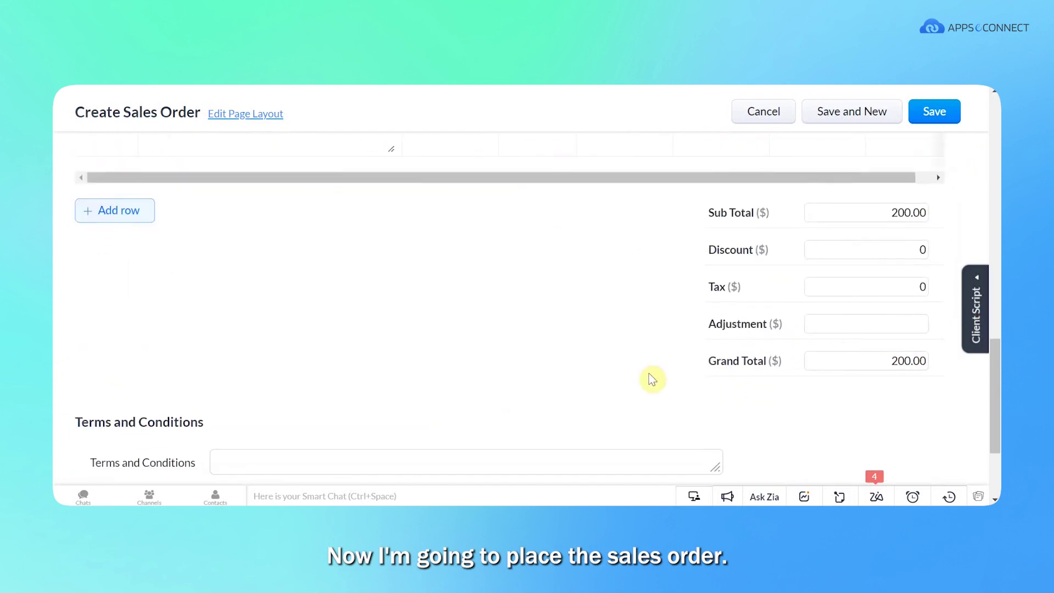
{"action": "scroll", "coordinate": [651, 379], "scroll_direction": "down", "scroll_amount": 3}
{"action": "left_click", "coordinate": [930, 116]}
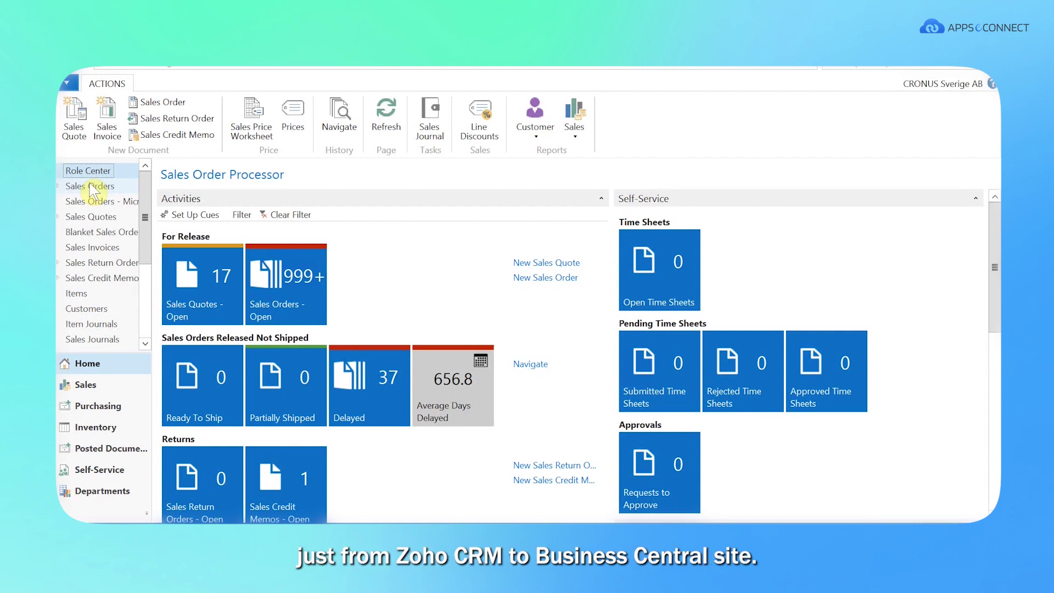
{"action": "left_click", "coordinate": [93, 188]}
{"action": "right_click", "coordinate": [93, 189]}
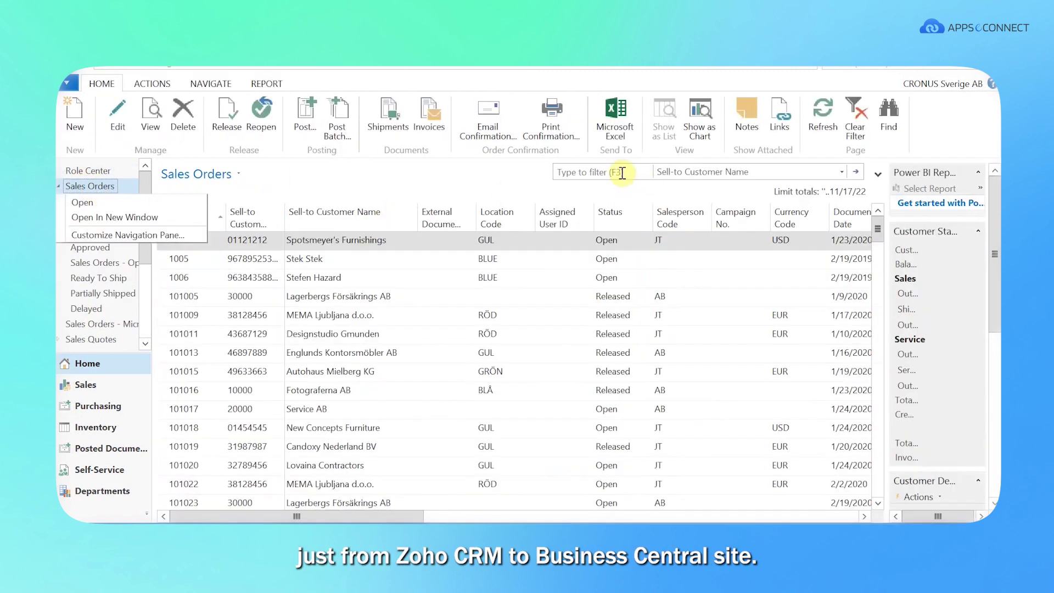
{"action": "left_click", "coordinate": [622, 173]}
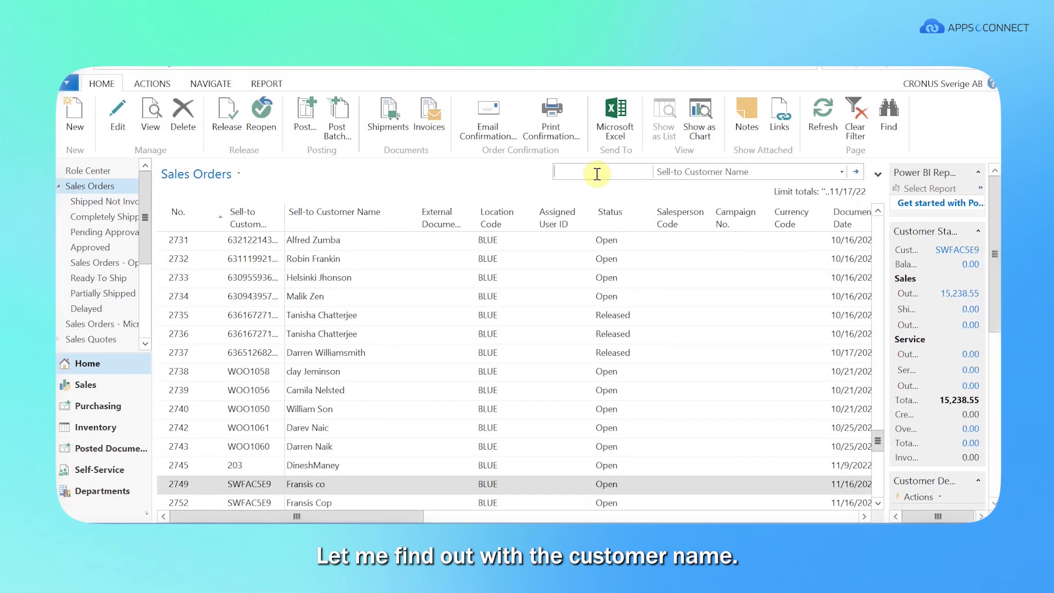
{"action": "type", "text": "Fransis Cop"}
{"action": "key", "text": "Return"}
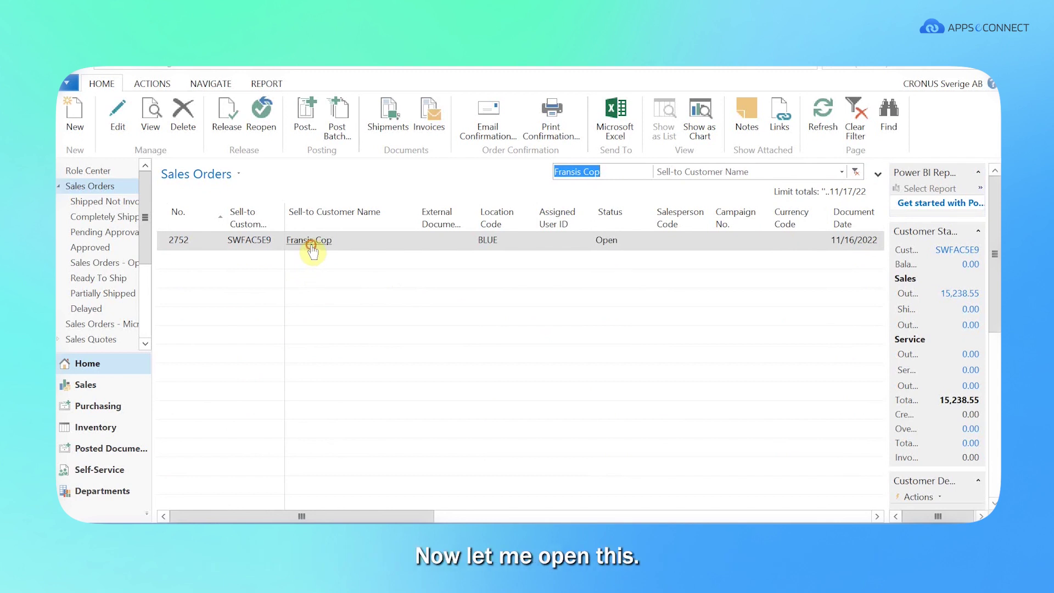
{"action": "left_click", "coordinate": [312, 251]}
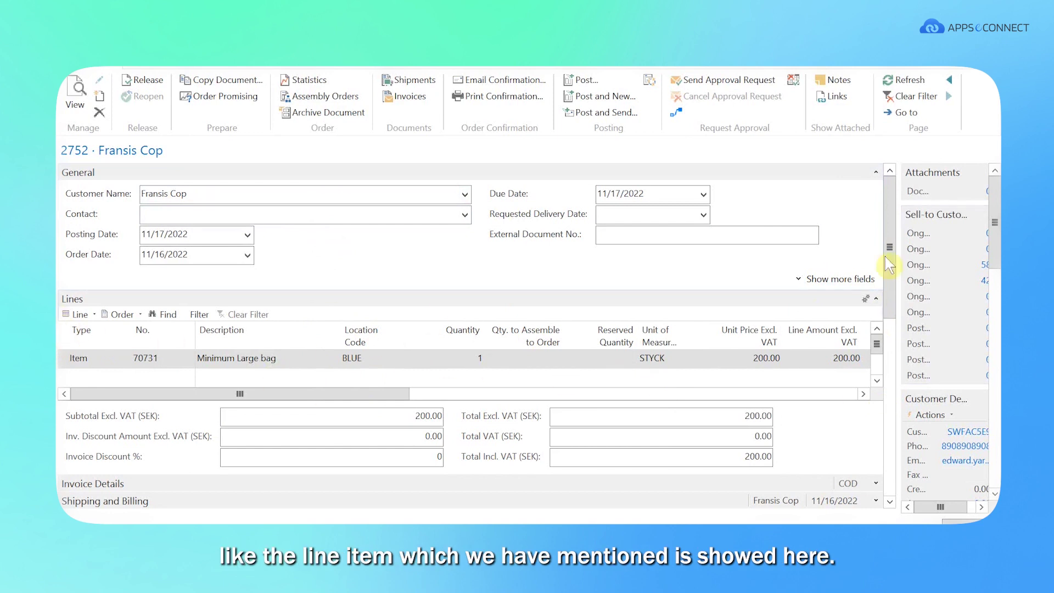
Scroll order 2752 down to the AEC Order Line and Header Details with the Zoho web order ID.
{"action": "left_click_drag", "start_coordinate": [889, 246], "coordinate": [893, 335]}
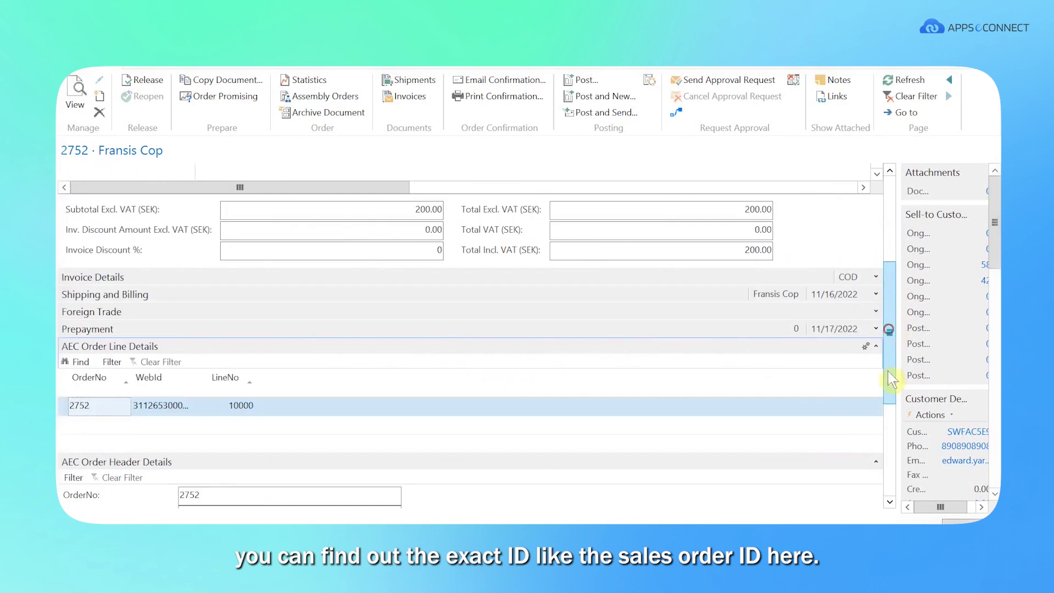
{"action": "left_click_drag", "start_coordinate": [891, 378], "coordinate": [889, 409]}
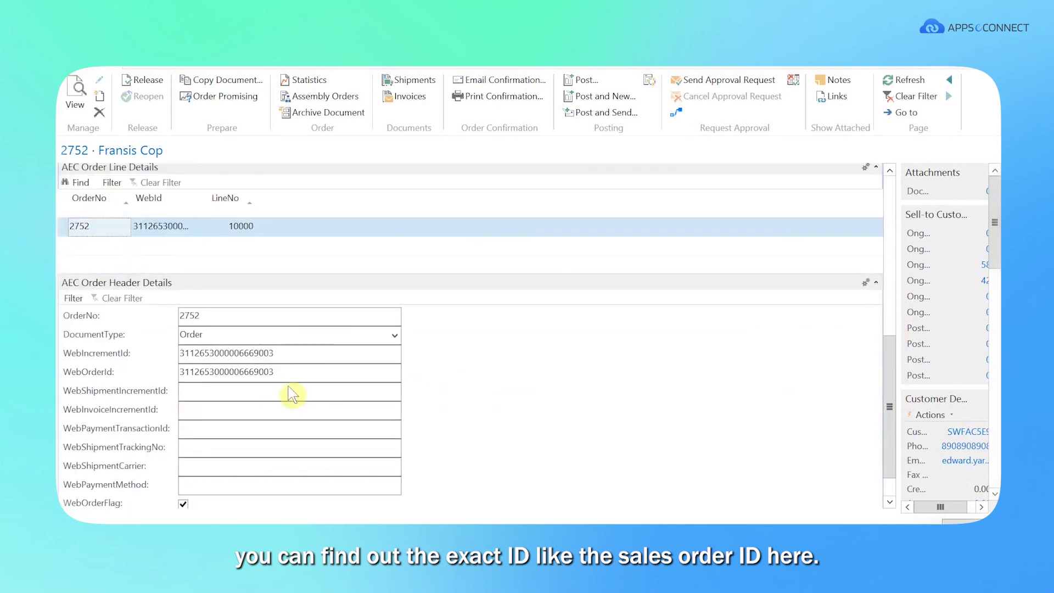